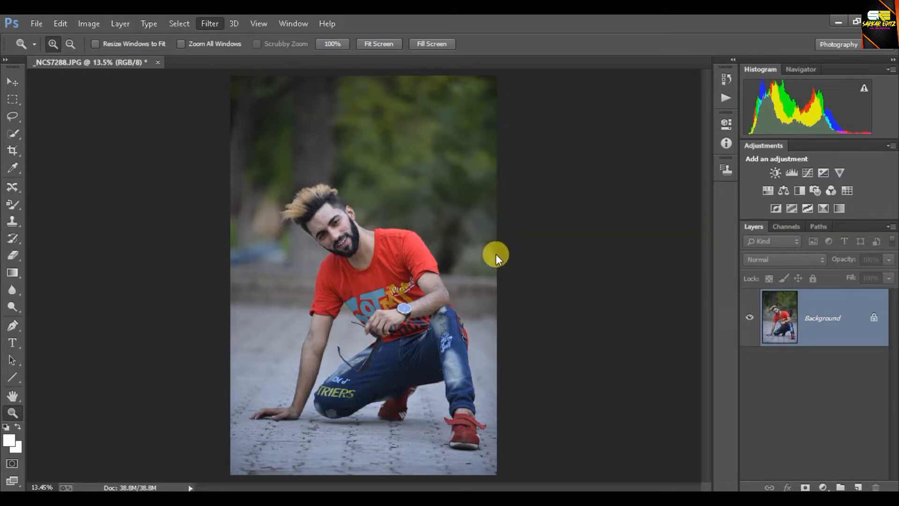
# Open the Camera Raw filter for the portrait photo and reposition its window.
pyautogui.click(472, 254)
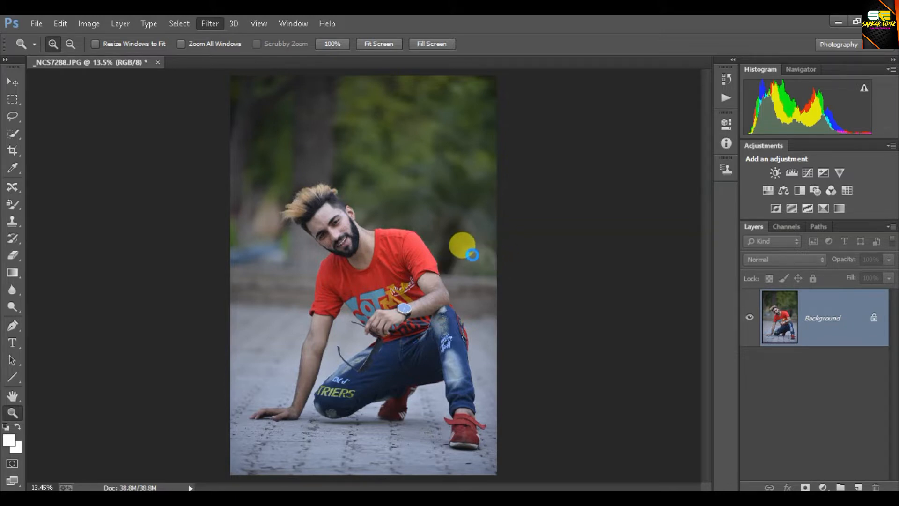
pyautogui.hotkey('shift', 'ctrl', 'a')
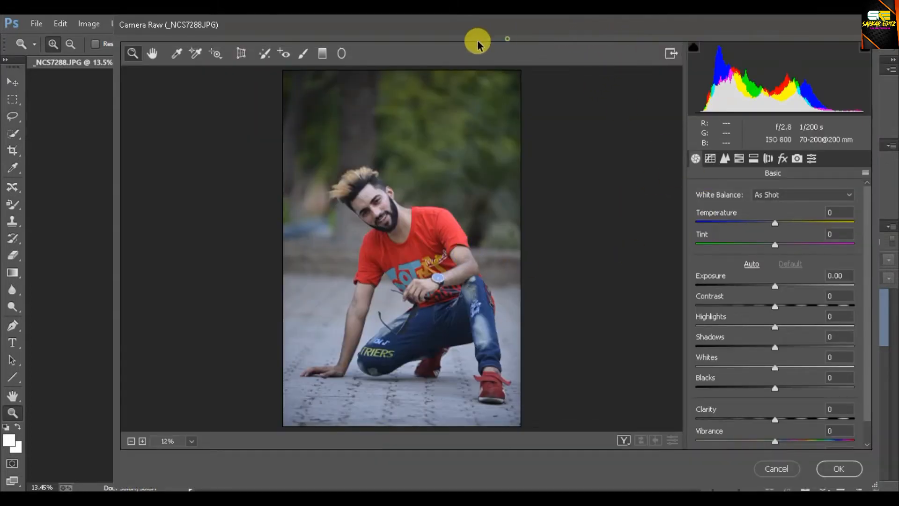
pyautogui.moveTo(514, 24); pyautogui.dragTo(468, 25)
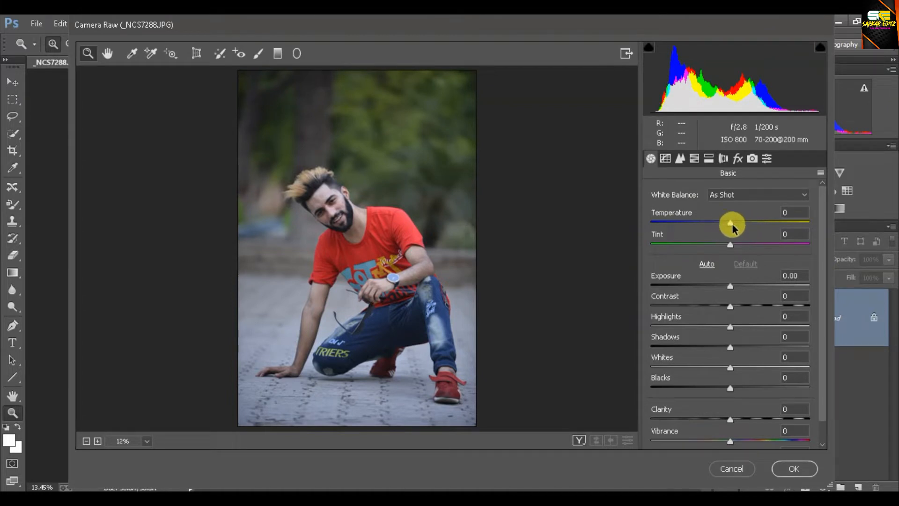
# Set the basic adjustments to Temperature -14, Exposure +0.20, Contrast +27, Highlights -30 and Whites -43.
pyautogui.moveTo(733, 228); pyautogui.dragTo(721, 229)
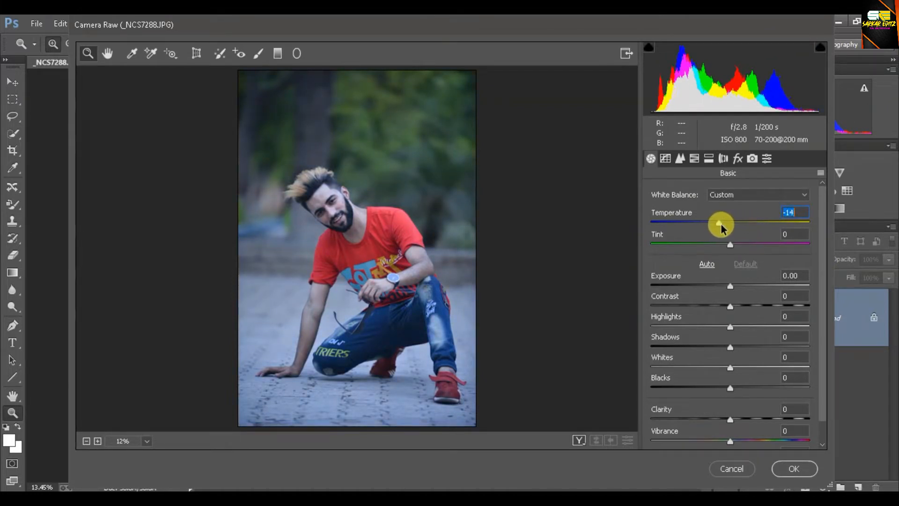
pyautogui.moveTo(730, 289); pyautogui.dragTo(733, 292)
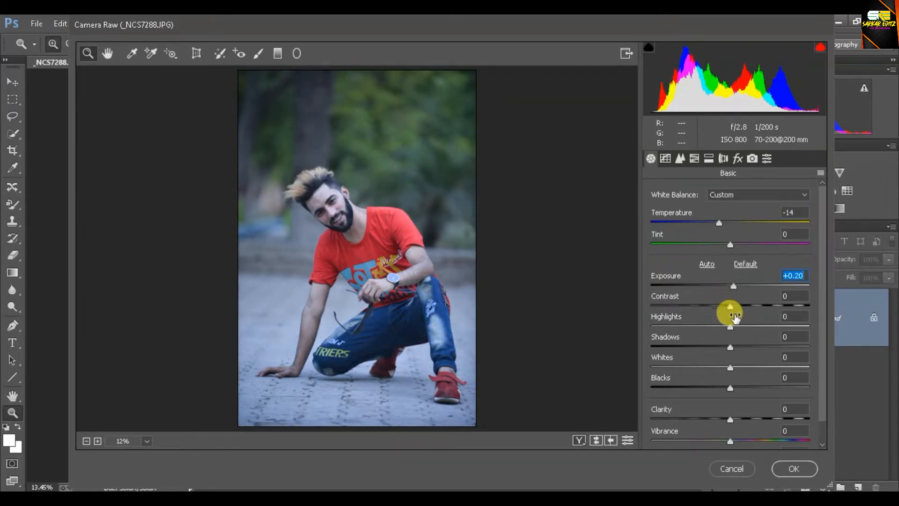
pyautogui.moveTo(734, 326); pyautogui.dragTo(751, 306)
pyautogui.click(730, 306)
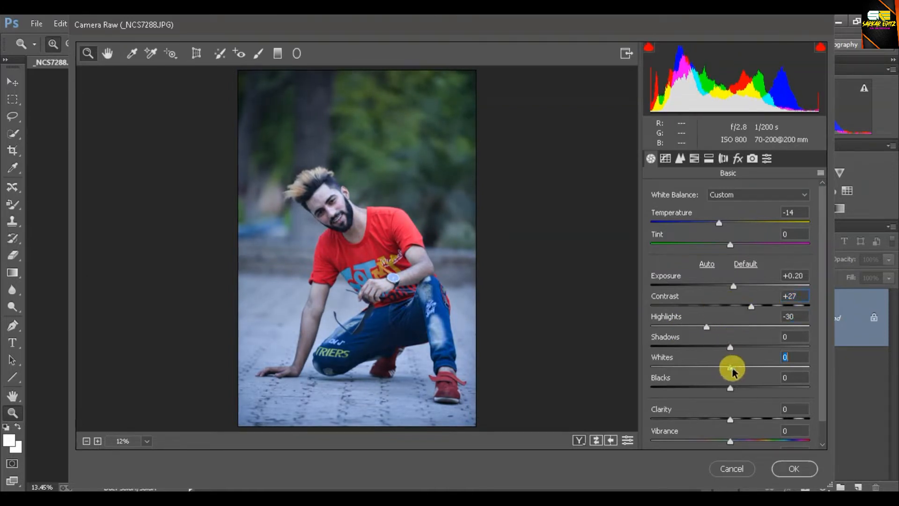
pyautogui.moveTo(733, 371); pyautogui.dragTo(715, 369)
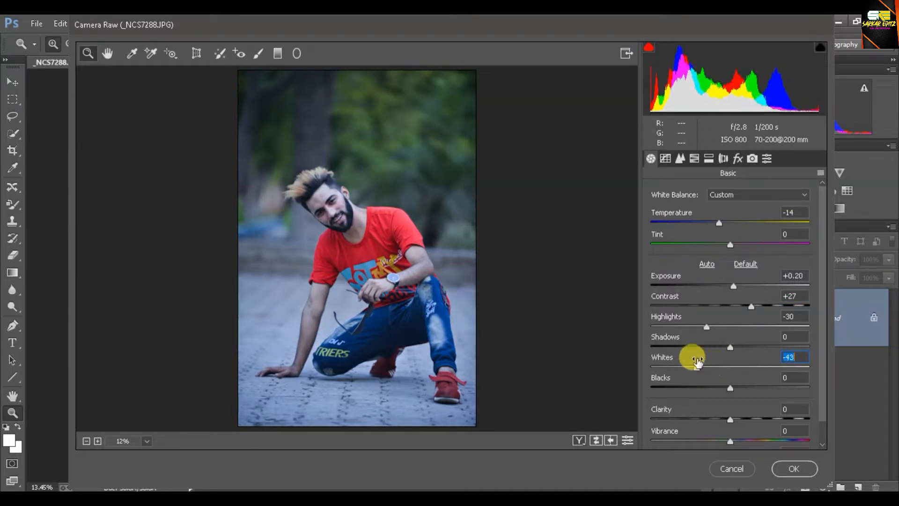
# Shape the RGB point tone curve with an upper-midtone point and a darkening shadow point at input 78, output 67.
pyautogui.click(666, 160)
pyautogui.click(745, 322)
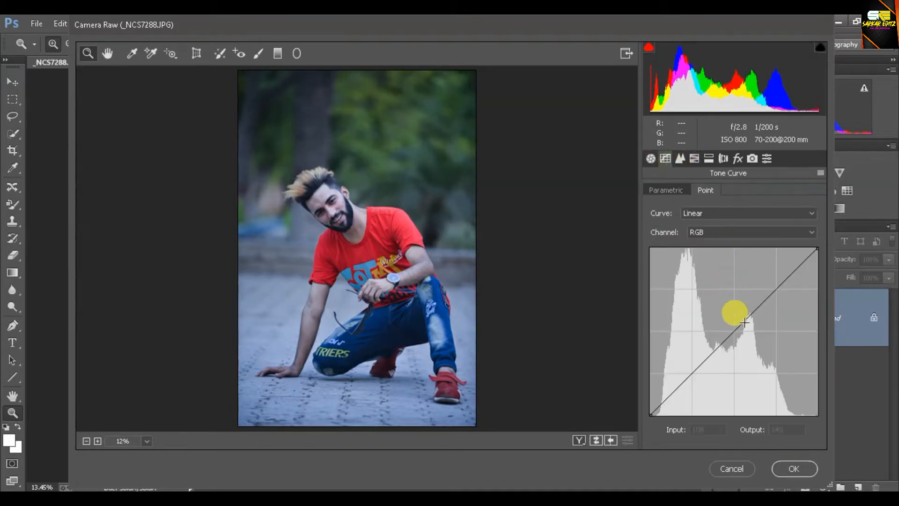
pyautogui.moveTo(748, 320); pyautogui.dragTo(748, 322)
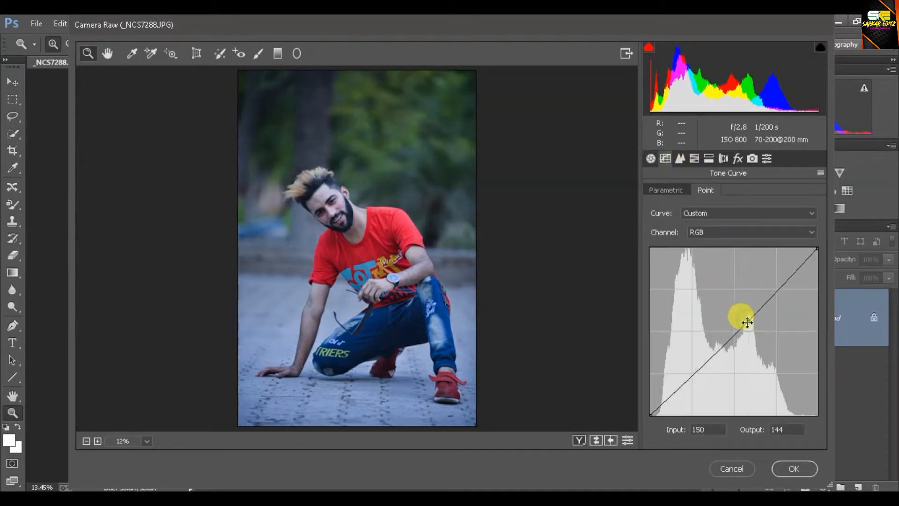
pyautogui.click(702, 367)
pyautogui.click(749, 320)
pyautogui.moveTo(748, 323)
pyautogui.mouseDown()
pyautogui.moveTo(742, 315)
pyautogui.moveTo(754, 341)
pyautogui.moveTo(745, 322)
pyautogui.mouseUp()
pyautogui.moveTo(702, 367)
pyautogui.mouseDown()
pyautogui.moveTo(694, 361)
pyautogui.moveTo(709, 380)
pyautogui.moveTo(701, 372)
pyautogui.mouseUp()
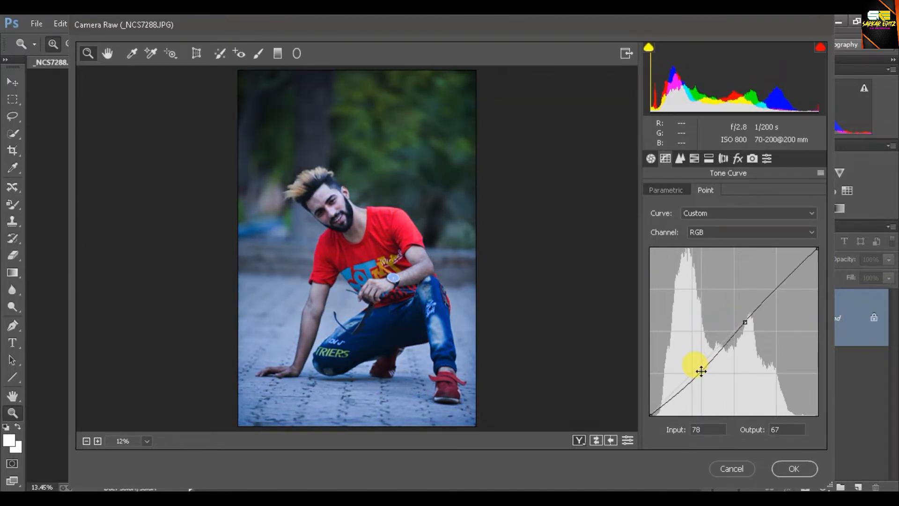
# Set the HSL hues to Reds +11, Oranges -79, Yellows -100, Greens -100, Aquas +100 and Blues -38.
pyautogui.click(679, 158)
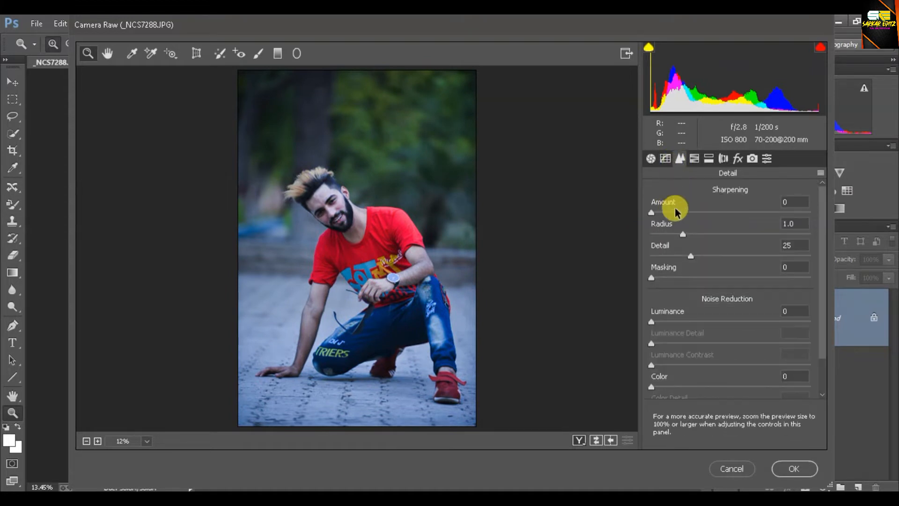
pyautogui.click(708, 160)
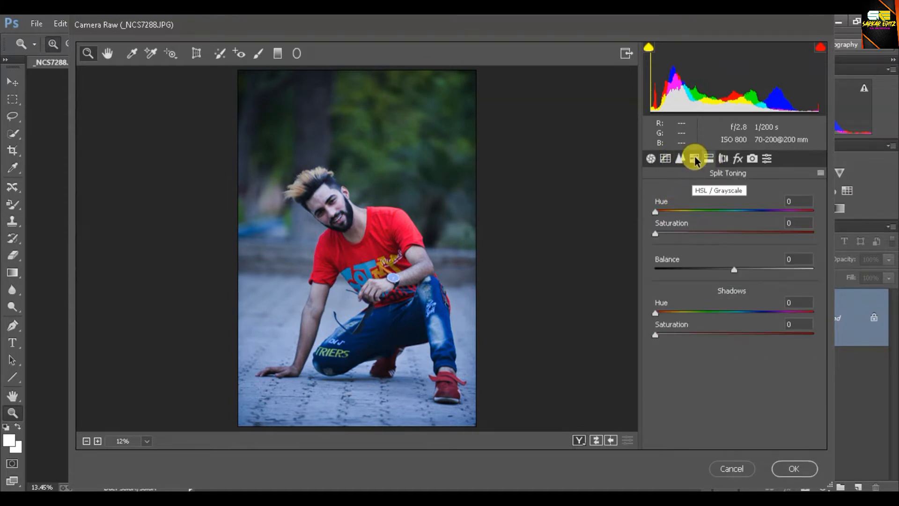
pyautogui.click(694, 159)
pyautogui.click(656, 210)
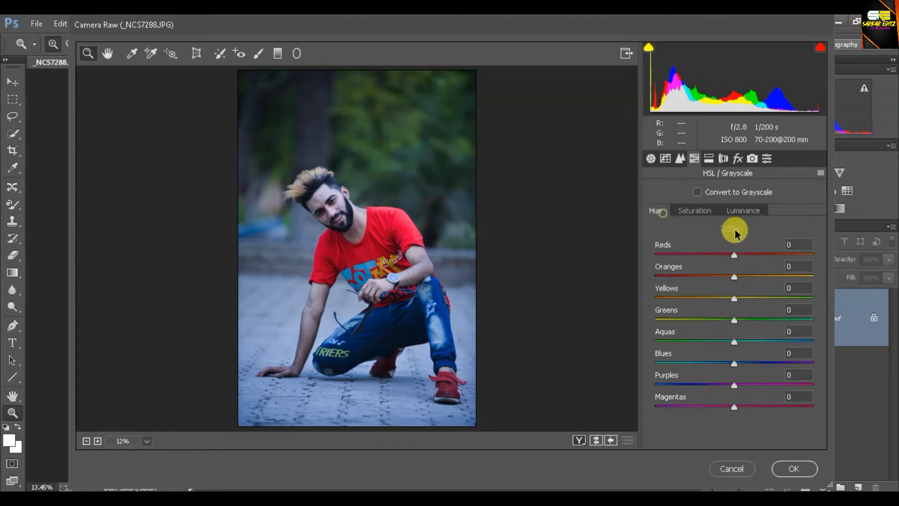
pyautogui.moveTo(725, 260); pyautogui.dragTo(672, 280)
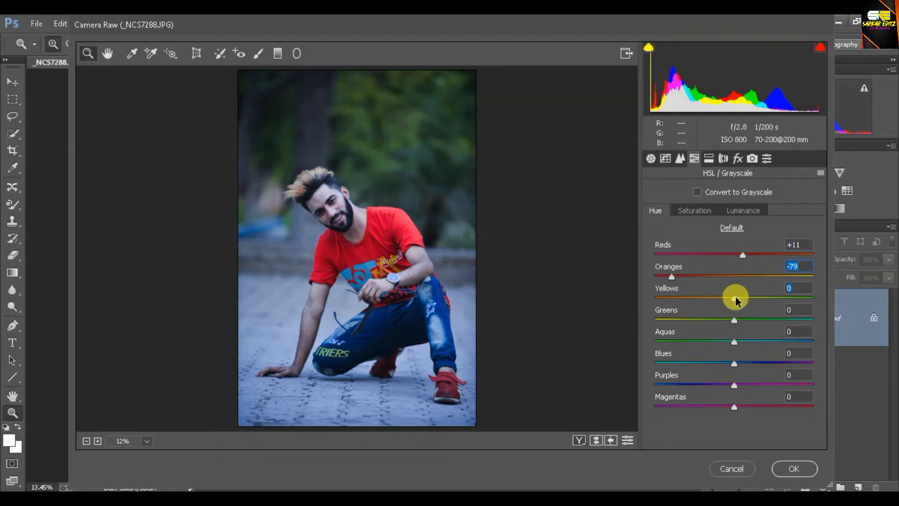
pyautogui.moveTo(736, 300); pyautogui.dragTo(654, 317)
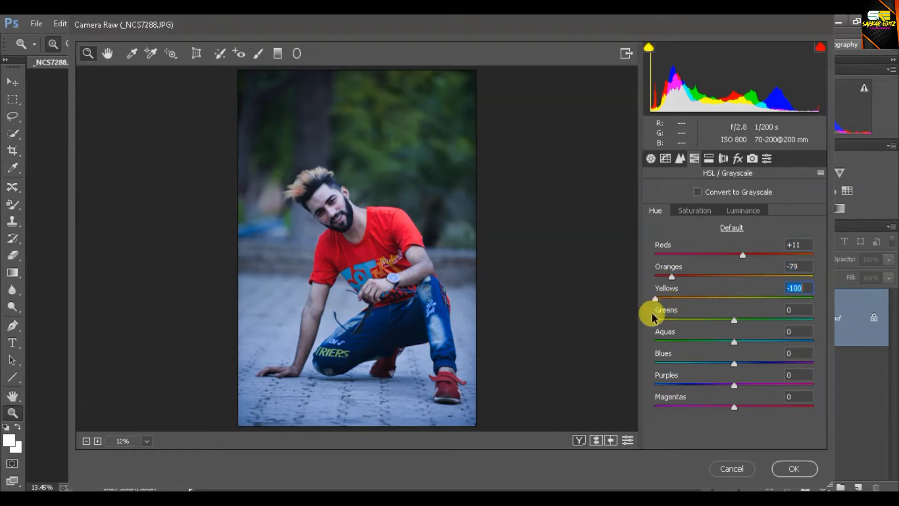
pyautogui.moveTo(733, 321); pyautogui.dragTo(648, 323)
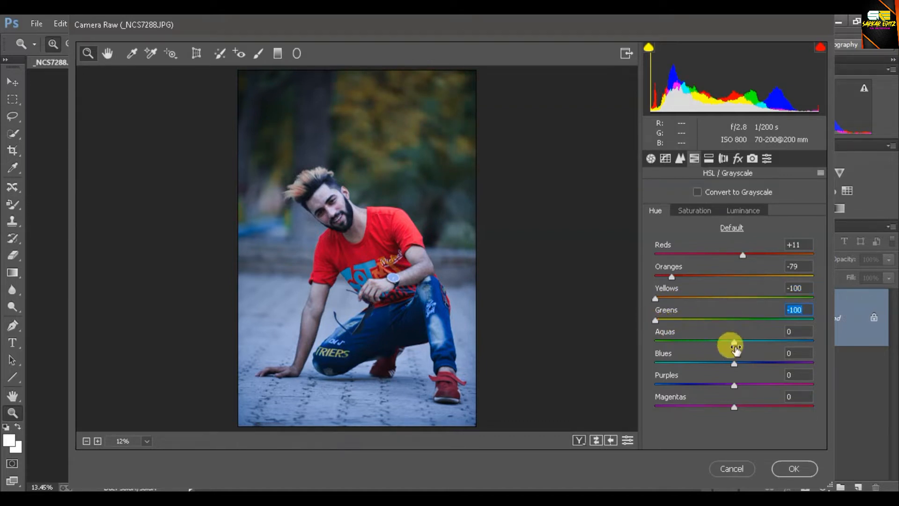
pyautogui.moveTo(737, 344); pyautogui.dragTo(827, 344)
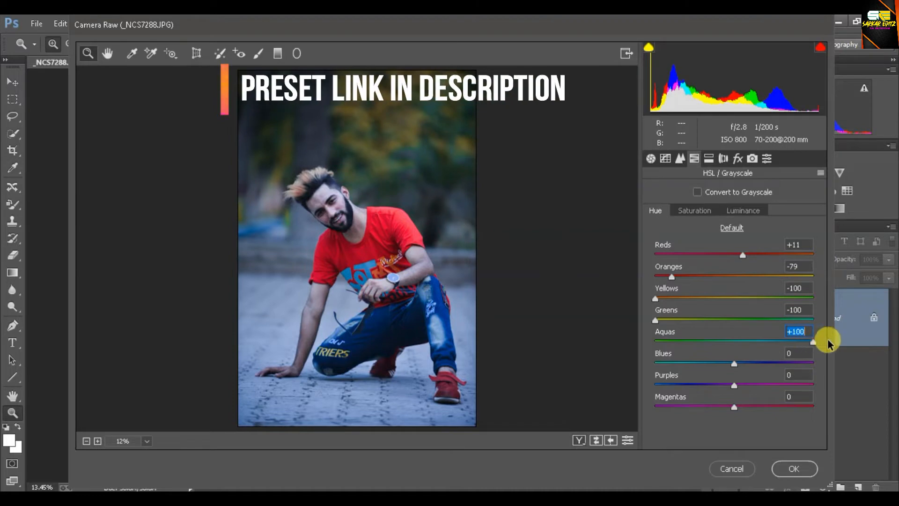
pyautogui.moveTo(735, 364); pyautogui.dragTo(705, 365)
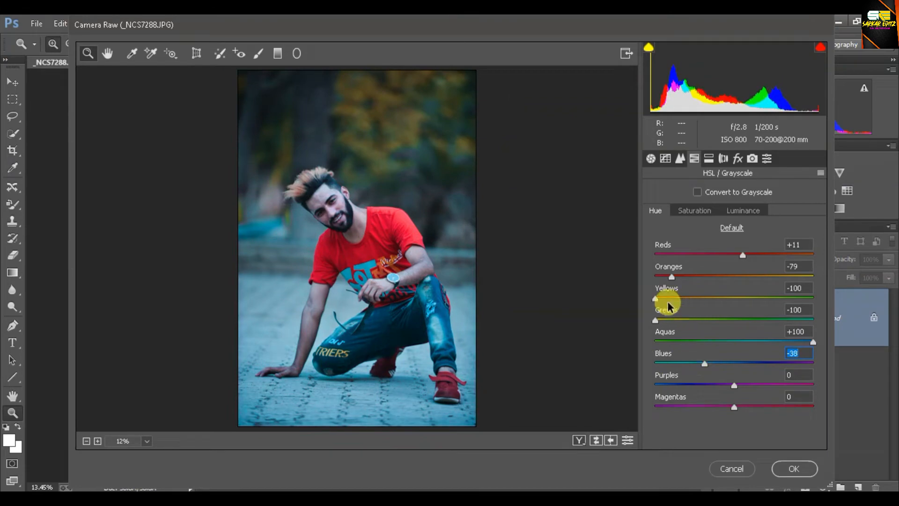
# Adjust the HSL hues to Yellows +100, Greens -100 and Purples +23.
pyautogui.moveTo(658, 302); pyautogui.dragTo(828, 304)
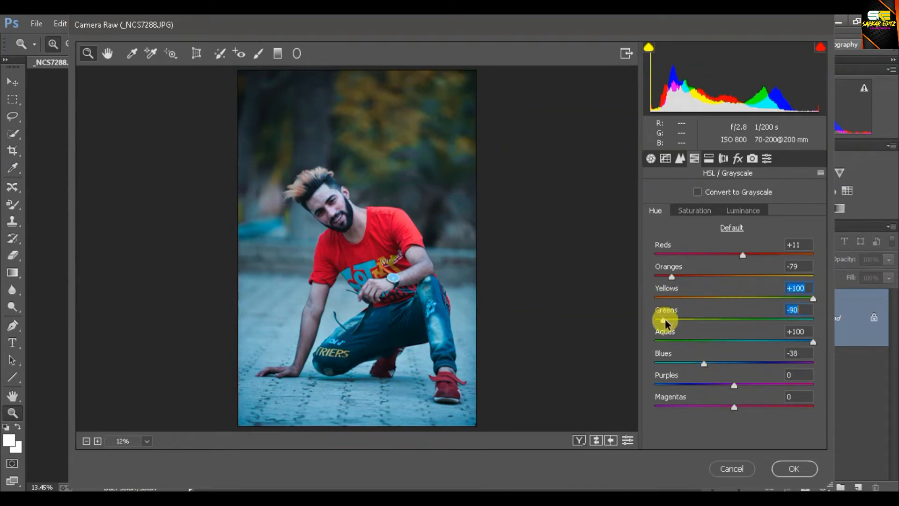
pyautogui.moveTo(657, 320); pyautogui.dragTo(625, 330)
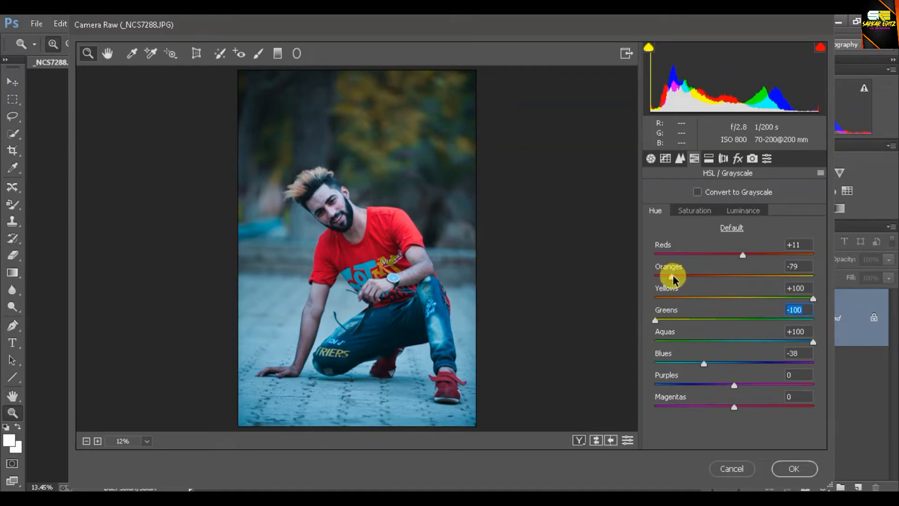
pyautogui.moveTo(735, 384); pyautogui.dragTo(751, 392)
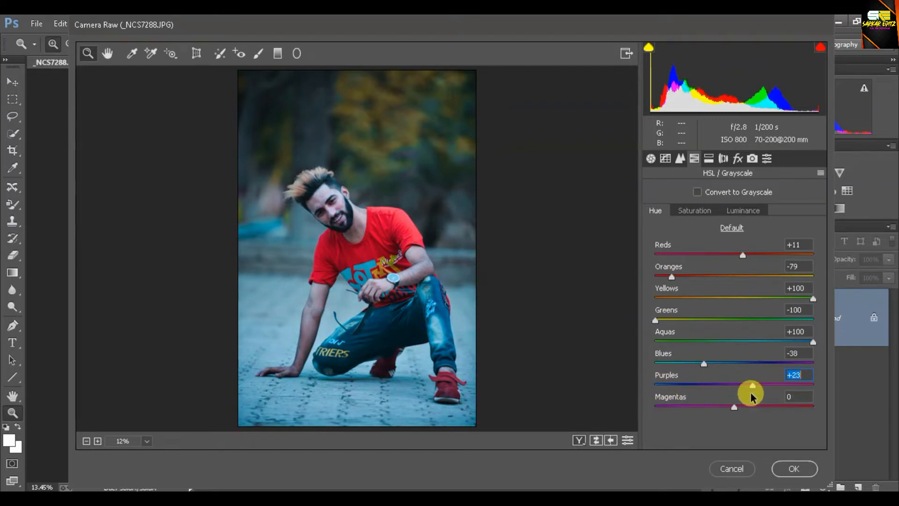
# Set the HSL saturation to Reds +69, Oranges -28, Yellows -100, Greens -100 and Aquas +100.
pyautogui.click(687, 209)
pyautogui.moveTo(734, 255); pyautogui.dragTo(790, 276)
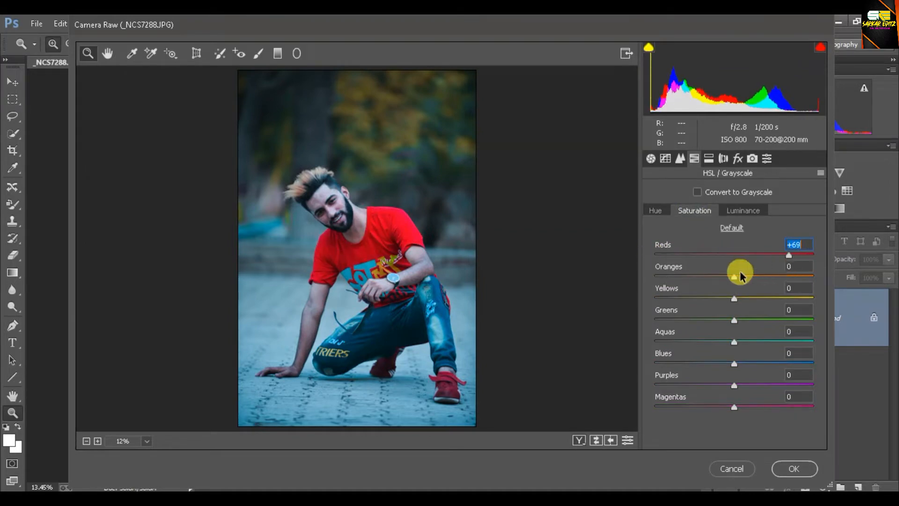
pyautogui.moveTo(733, 277); pyautogui.dragTo(633, 296)
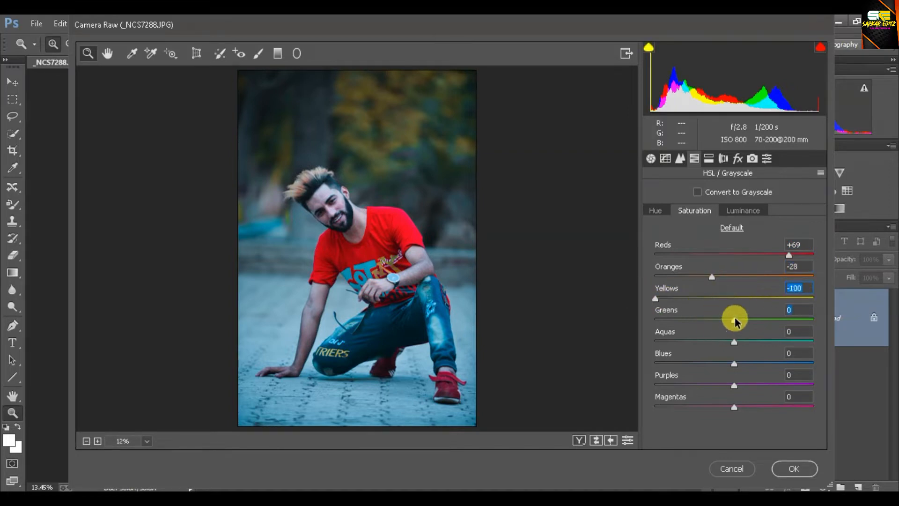
pyautogui.moveTo(734, 321); pyautogui.dragTo(653, 311)
pyautogui.moveTo(726, 339); pyautogui.dragTo(830, 345)
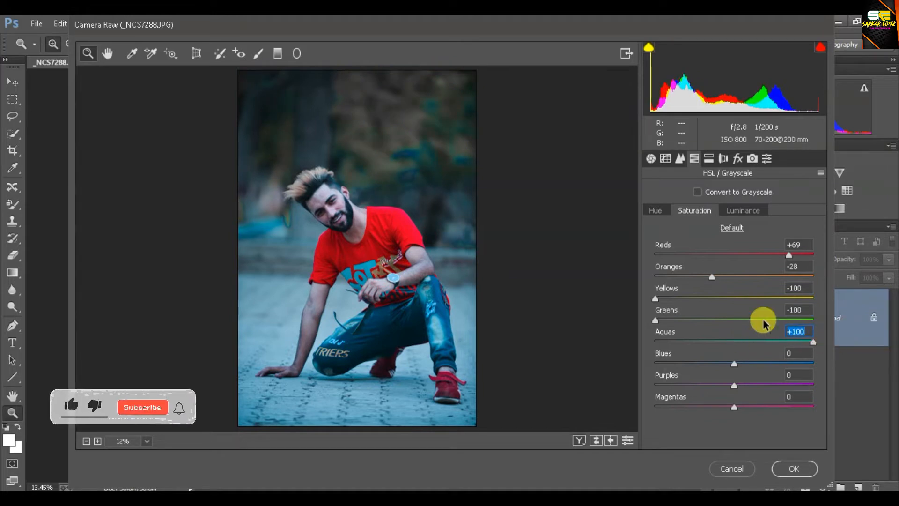
# Adjust the HSL saturation to Yellows +33, Greens -39 and Purples -52.
pyautogui.moveTo(665, 302); pyautogui.dragTo(759, 300)
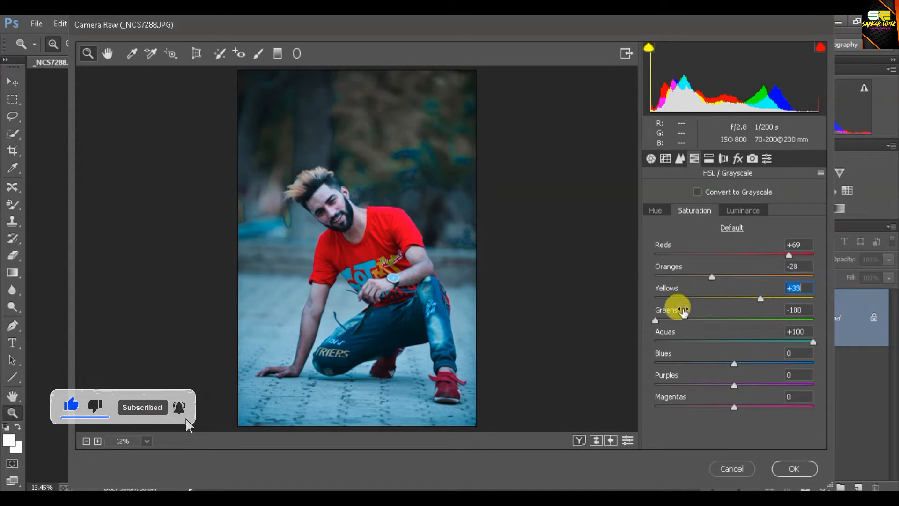
pyautogui.moveTo(656, 320); pyautogui.dragTo(707, 323)
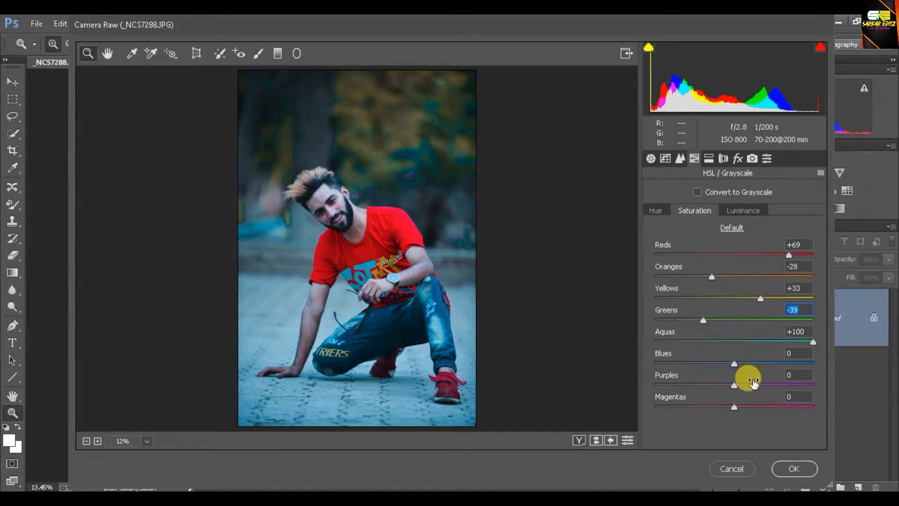
pyautogui.moveTo(734, 391); pyautogui.dragTo(696, 396)
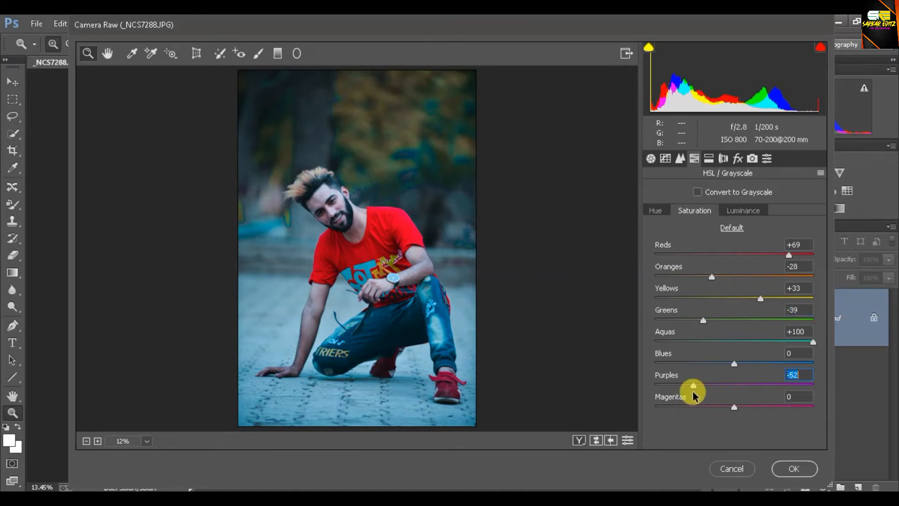
# Set the HSL luminance to Oranges +100, Yellows -100, Greens +53, Aquas +100, Blues -46 and Magentas +29.
pyautogui.click(729, 209)
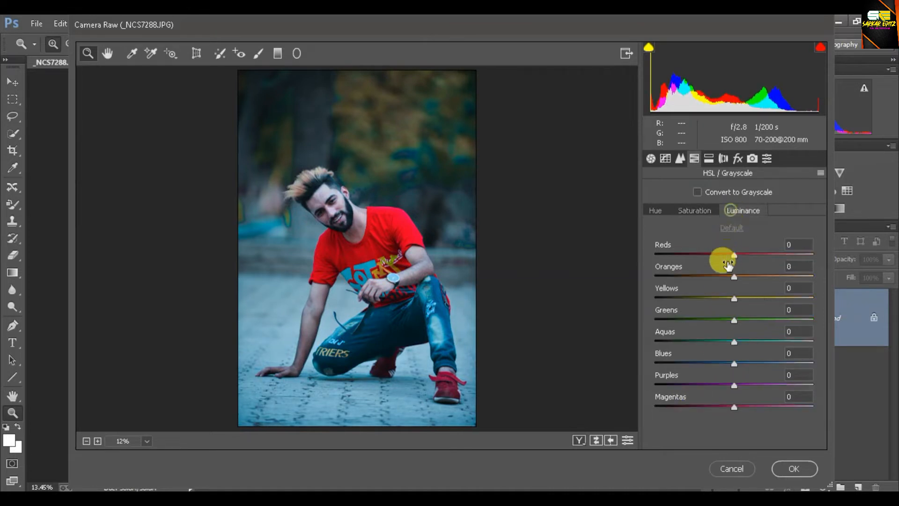
pyautogui.click(734, 277)
pyautogui.moveTo(736, 280); pyautogui.dragTo(829, 288)
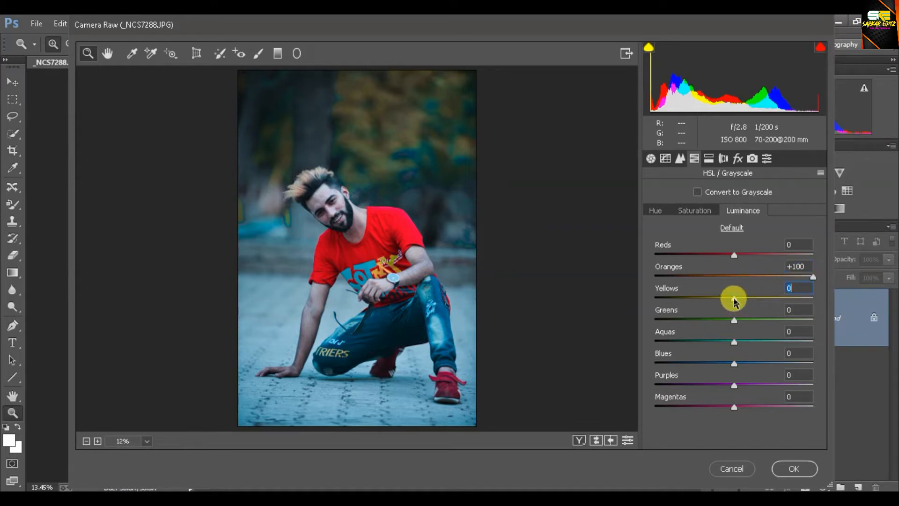
pyautogui.moveTo(736, 300); pyautogui.dragTo(655, 302)
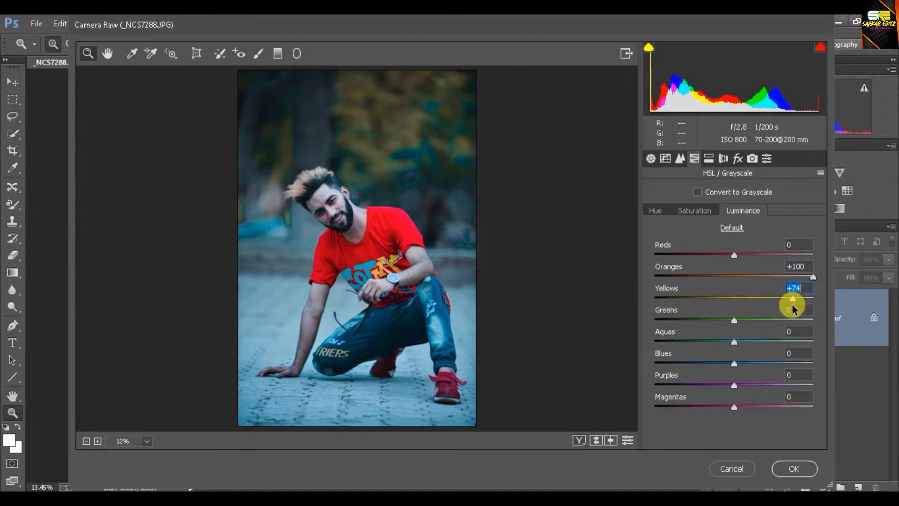
pyautogui.moveTo(737, 342); pyautogui.dragTo(815, 347)
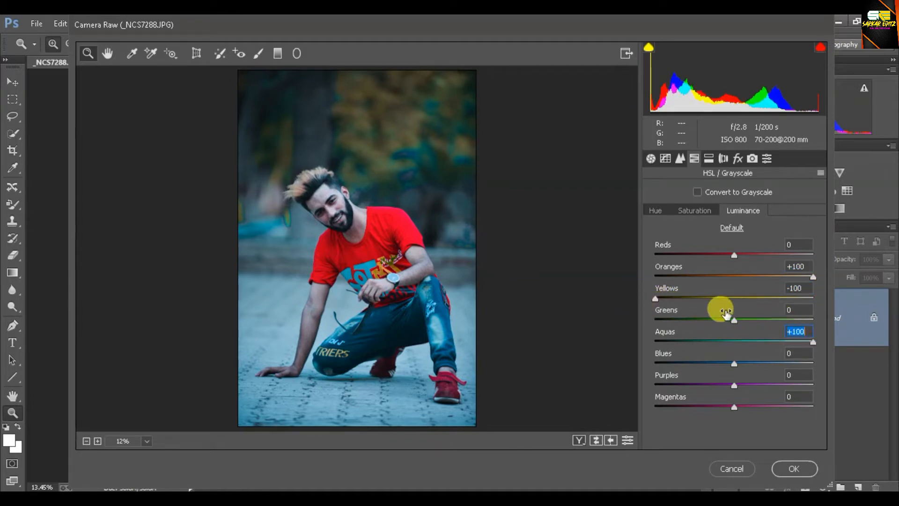
pyautogui.moveTo(734, 326); pyautogui.dragTo(775, 332)
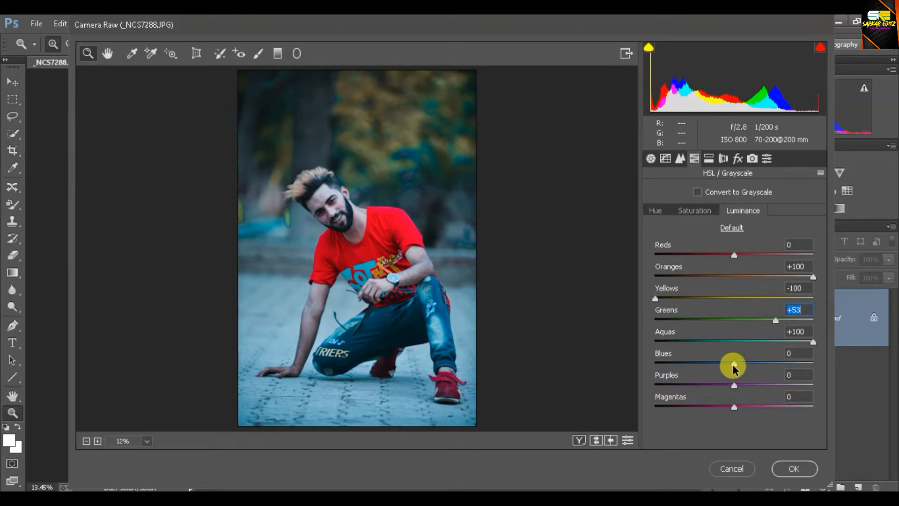
pyautogui.moveTo(733, 367); pyautogui.dragTo(697, 364)
pyautogui.moveTo(735, 408); pyautogui.dragTo(757, 405)
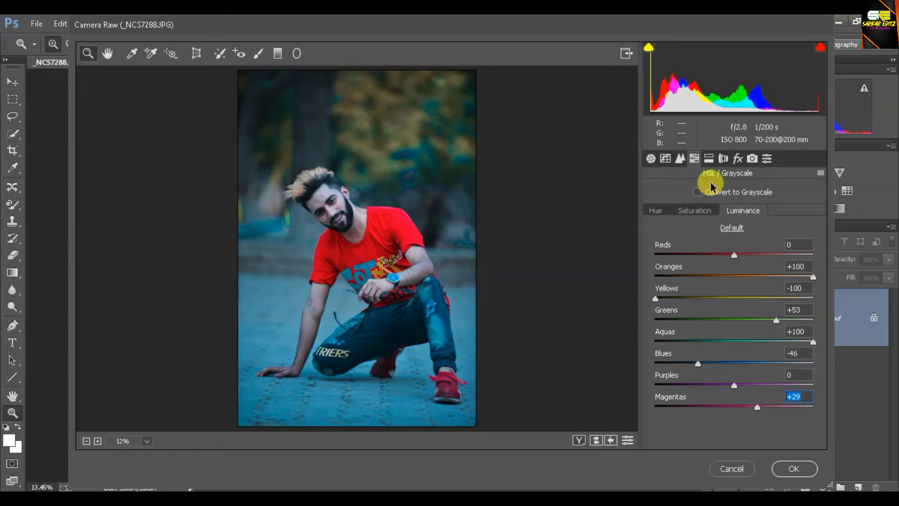
# Set the split toning highlights to Hue 176 and Saturation 6, and the shadows to Hue 177 and Saturation 3.
pyautogui.click(708, 163)
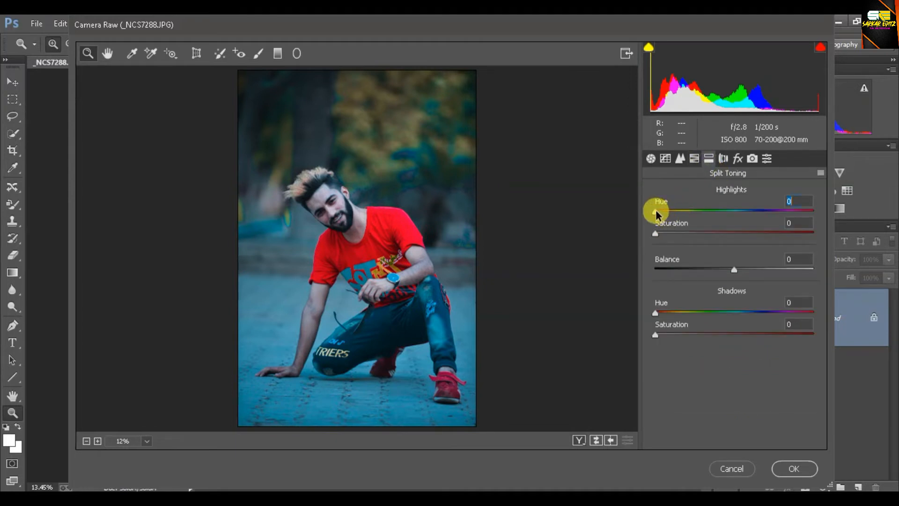
pyautogui.moveTo(655, 210); pyautogui.dragTo(731, 217)
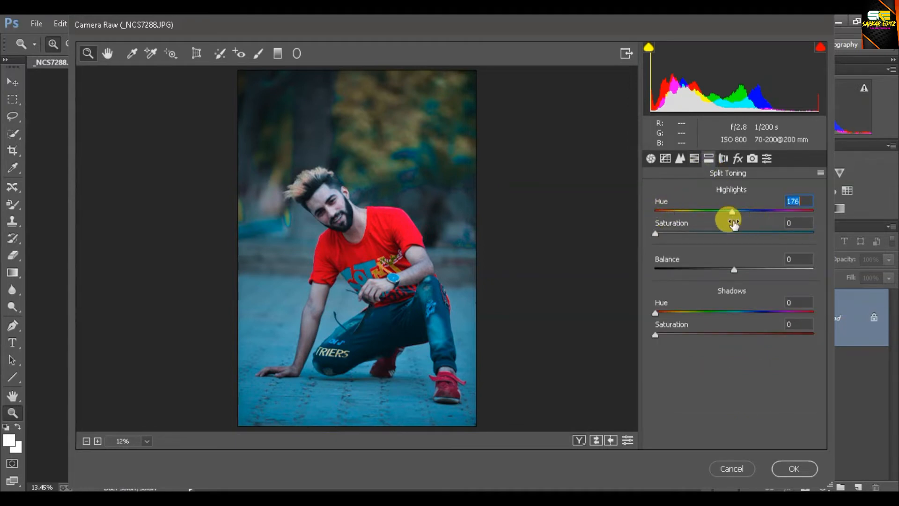
pyautogui.moveTo(654, 235)
pyautogui.mouseDown()
pyautogui.moveTo(773, 237)
pyautogui.moveTo(662, 240)
pyautogui.mouseUp()
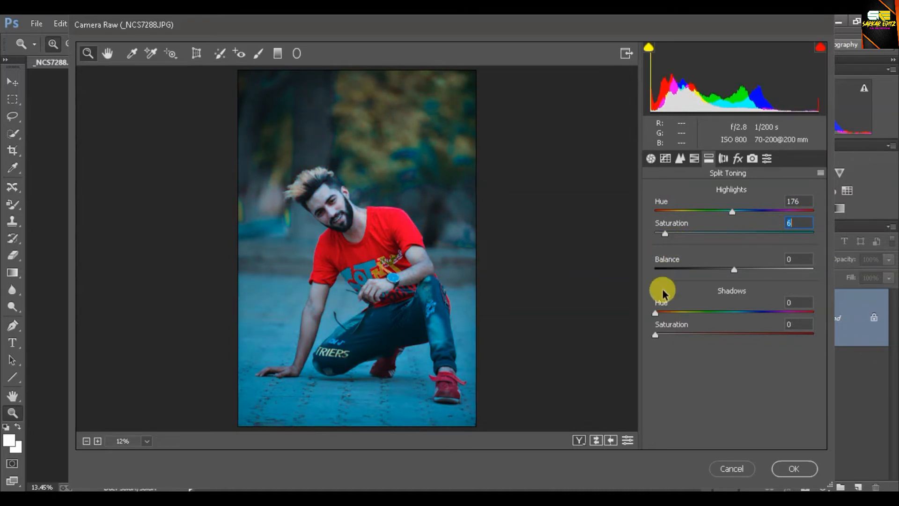
pyautogui.moveTo(655, 312); pyautogui.dragTo(745, 312)
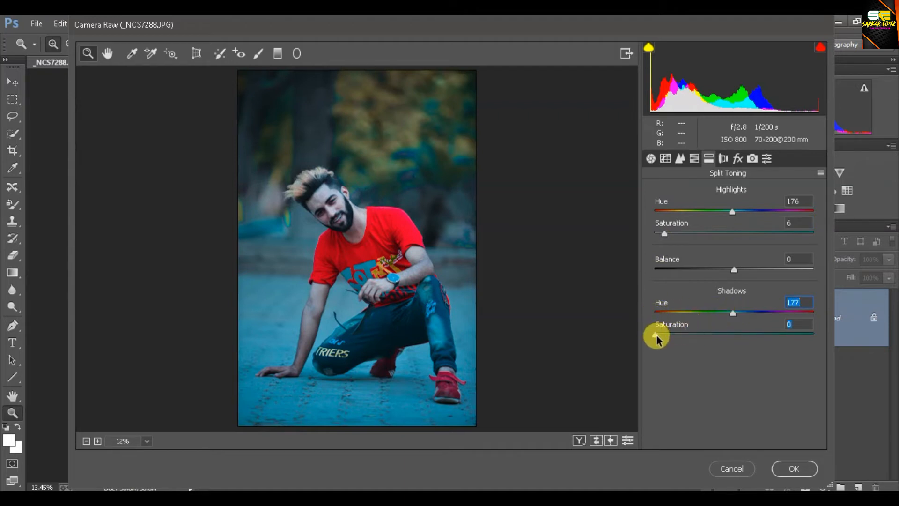
pyautogui.moveTo(656, 335)
pyautogui.mouseDown()
pyautogui.moveTo(731, 339)
pyautogui.moveTo(662, 333)
pyautogui.mouseUp()
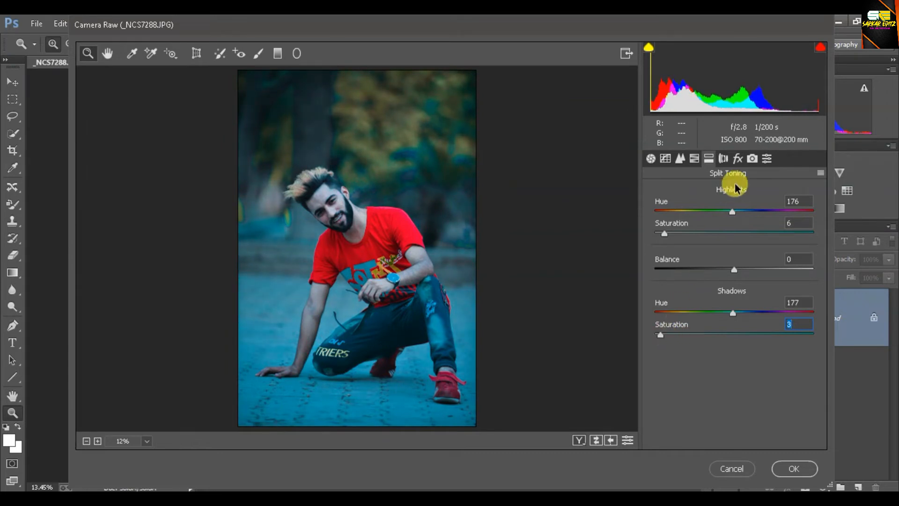
# Set the lens corrections to defringe Purple Hue 0/40, Green Amount 1 and Green Hue 57/77, with a vignetting amount of -90.
pyautogui.click(718, 161)
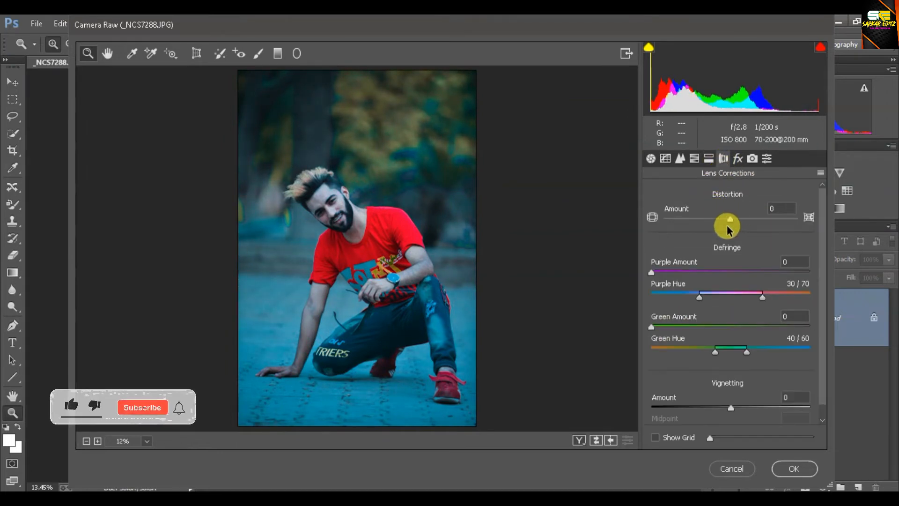
pyautogui.click(706, 296)
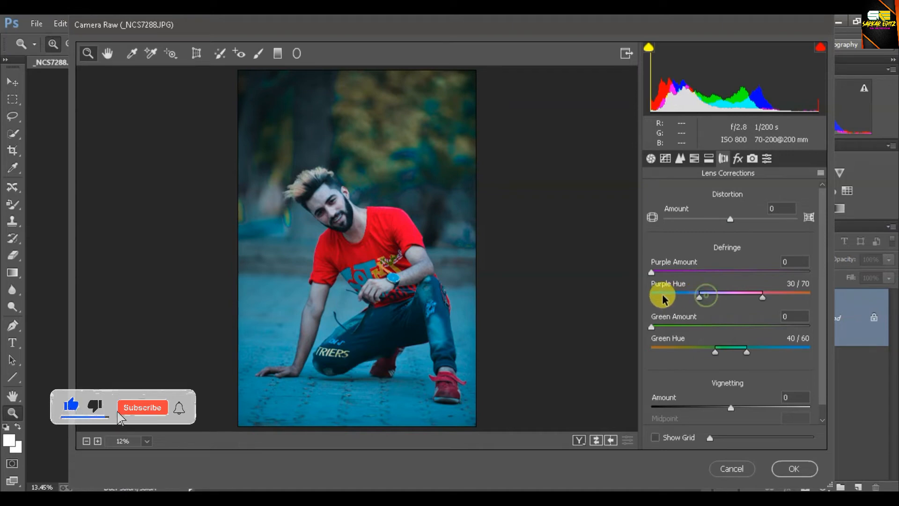
pyautogui.moveTo(712, 293); pyautogui.dragTo(656, 290)
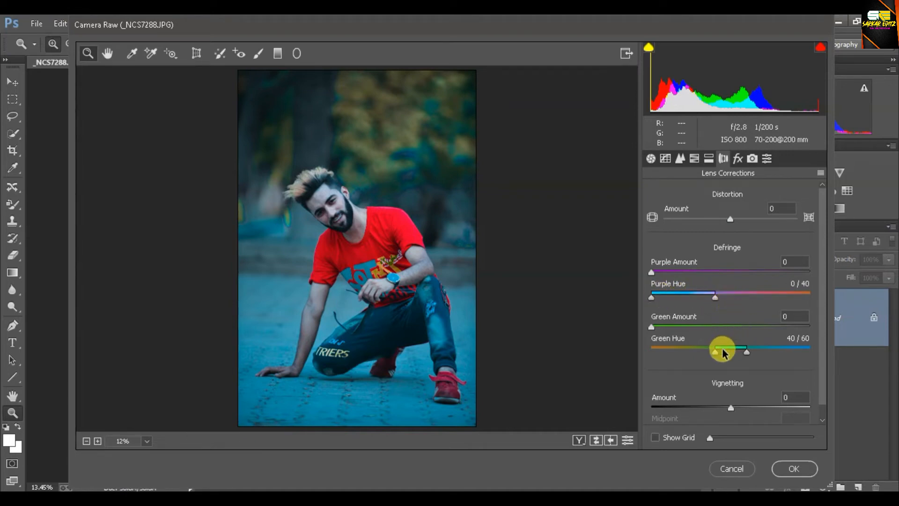
pyautogui.moveTo(729, 354); pyautogui.dragTo(764, 355)
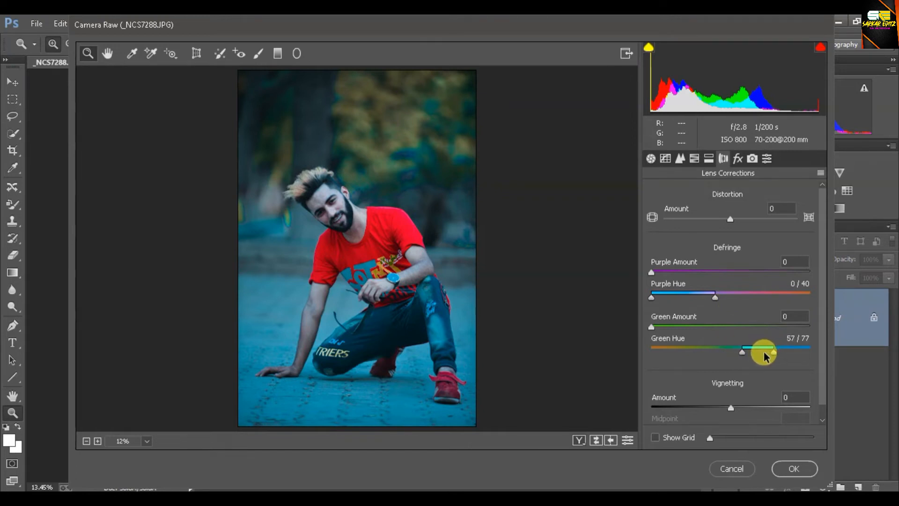
pyautogui.moveTo(654, 329); pyautogui.dragTo(675, 335)
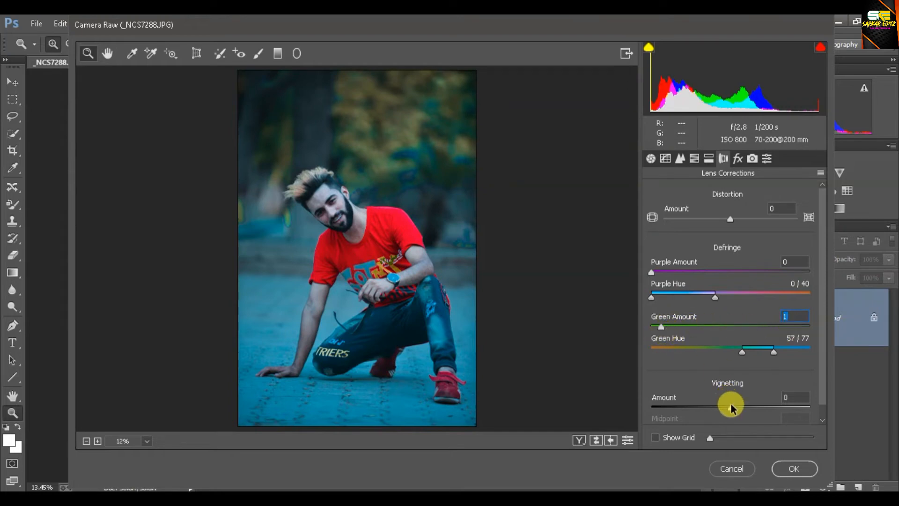
pyautogui.moveTo(731, 406); pyautogui.dragTo(661, 412)
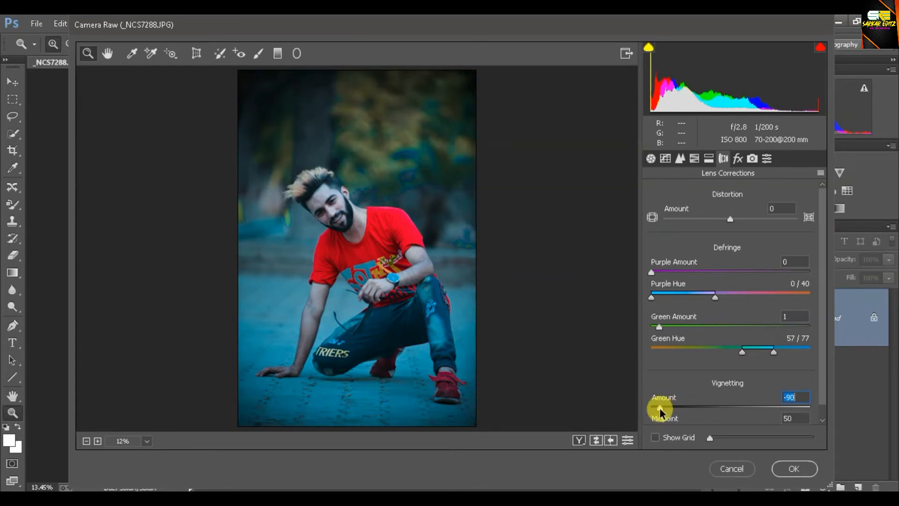
# Set the effects to Dehaze +38, Grain amount 3 and Post Crop Vignetting amount -13.
pyautogui.click(738, 159)
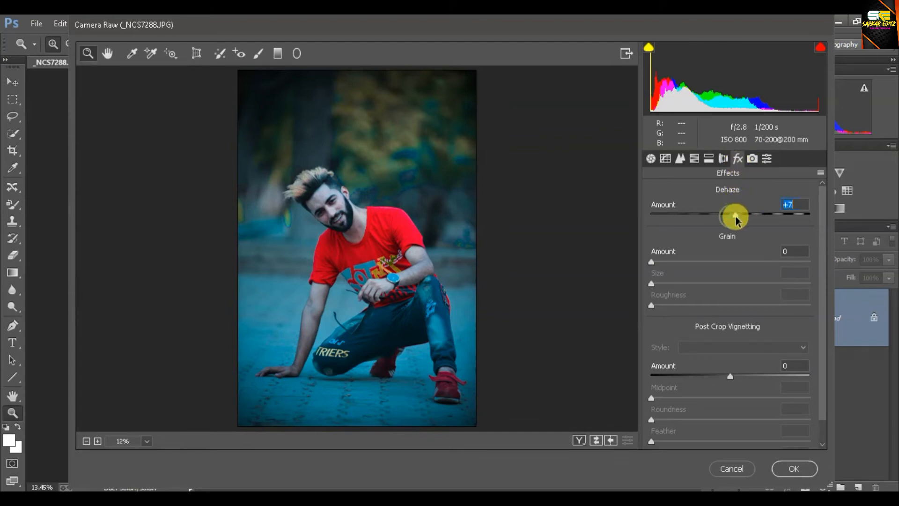
pyautogui.moveTo(736, 219); pyautogui.dragTo(759, 228)
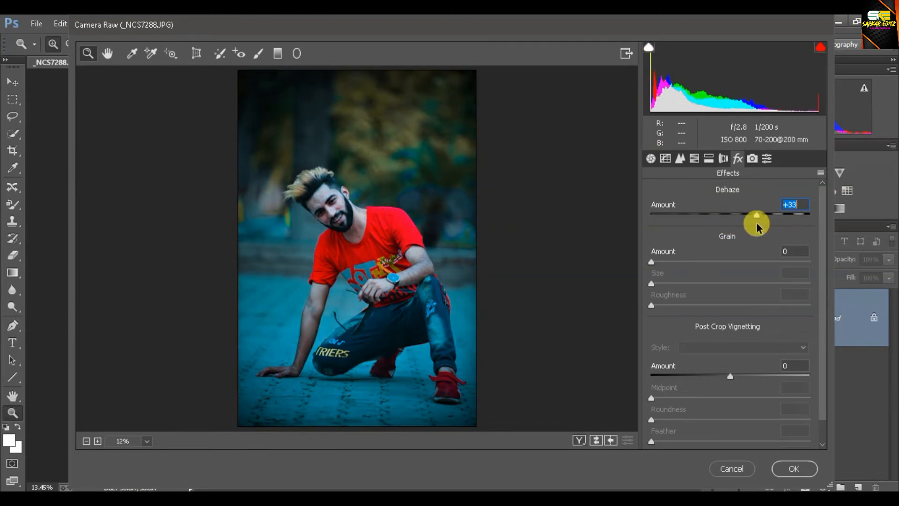
pyautogui.moveTo(655, 264)
pyautogui.mouseDown()
pyautogui.moveTo(689, 261)
pyautogui.moveTo(658, 264)
pyautogui.mouseUp()
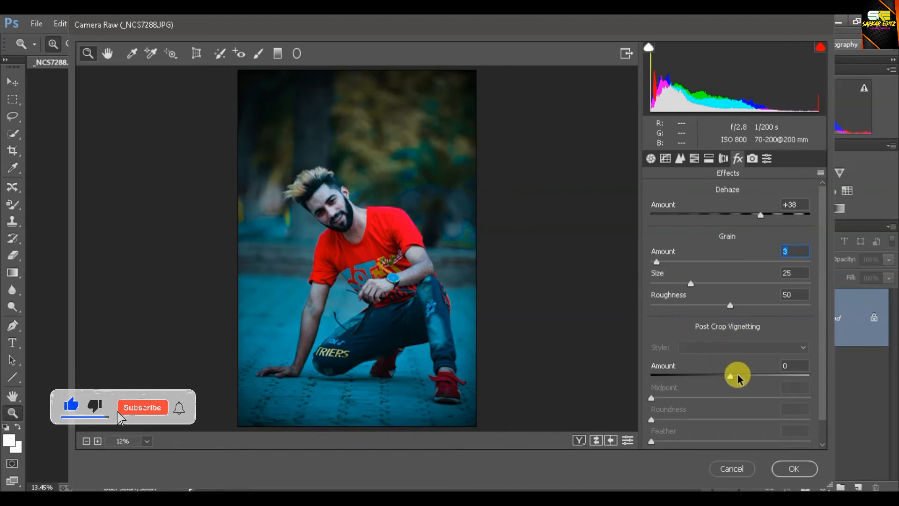
pyautogui.moveTo(737, 378); pyautogui.dragTo(721, 377)
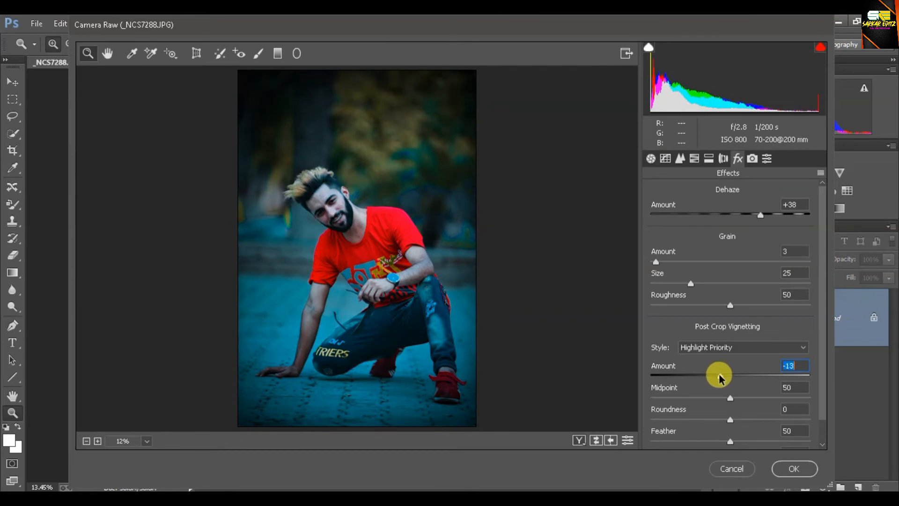
# Set the camera calibration to Shadows Tint -92 and Blue Primary Hue +13 and Saturation +21, and apply the Camera Raw filter.
pyautogui.click(753, 158)
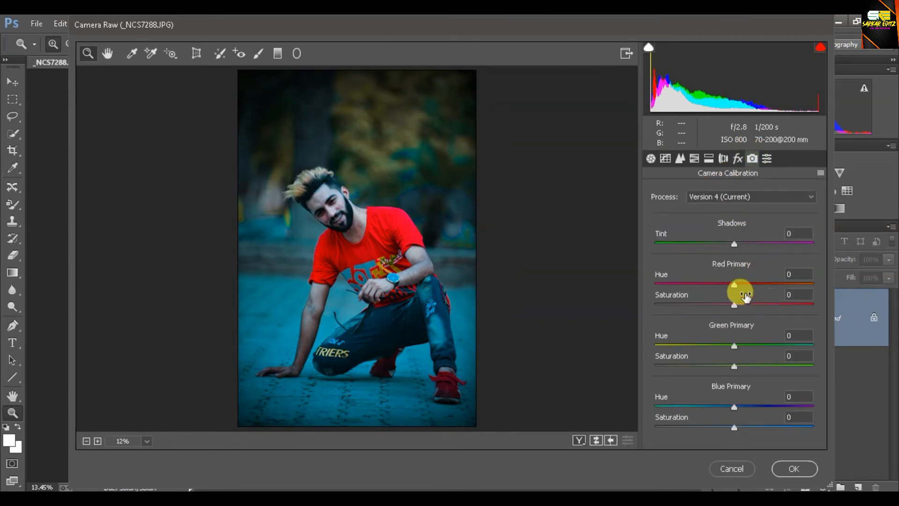
pyautogui.moveTo(734, 248)
pyautogui.mouseDown()
pyautogui.moveTo(799, 245)
pyautogui.moveTo(751, 252)
pyautogui.mouseUp()
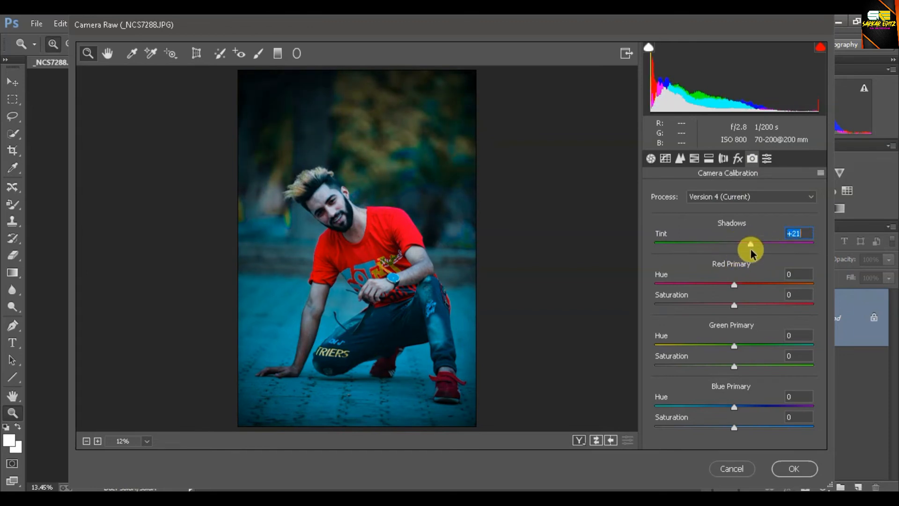
pyautogui.moveTo(687, 247); pyautogui.dragTo(662, 250)
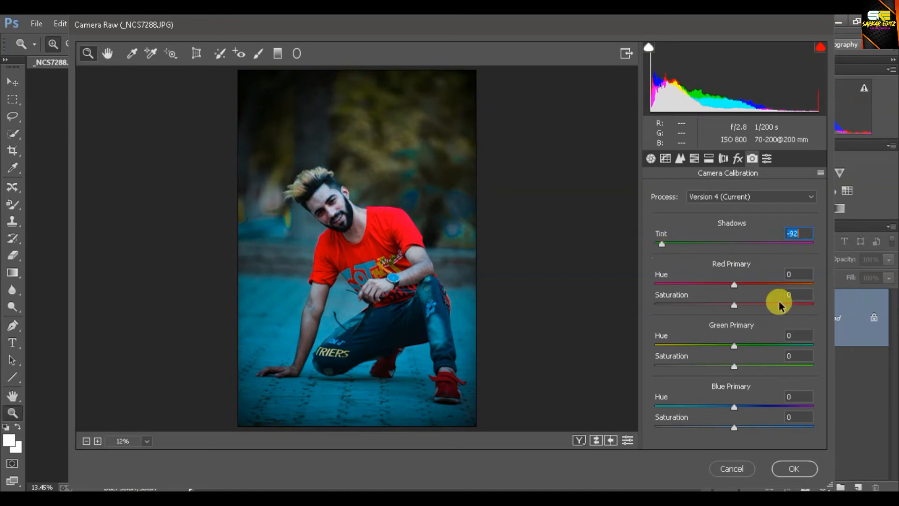
pyautogui.moveTo(737, 412)
pyautogui.mouseDown()
pyautogui.moveTo(696, 411)
pyautogui.moveTo(813, 418)
pyautogui.moveTo(752, 415)
pyautogui.moveTo(732, 403)
pyautogui.moveTo(653, 404)
pyautogui.moveTo(761, 401)
pyautogui.moveTo(743, 405)
pyautogui.mouseUp()
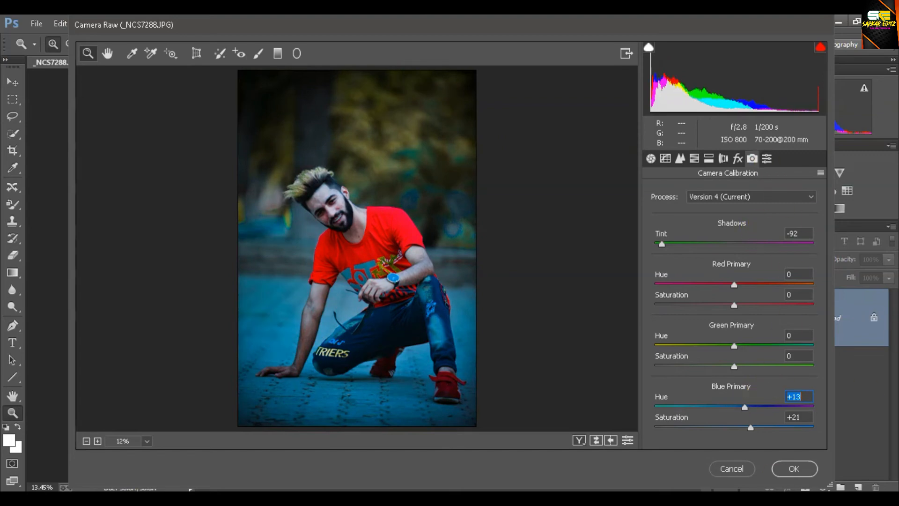
pyautogui.click(783, 468)
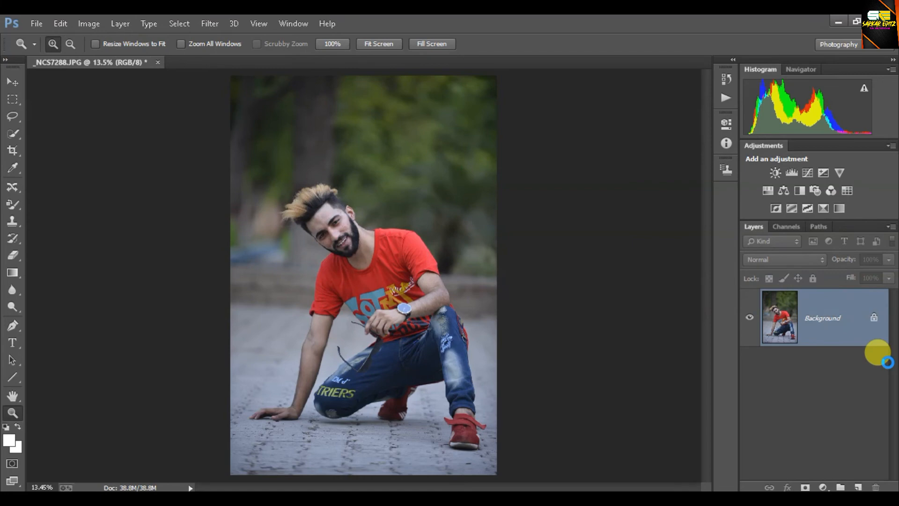
# Inspect the graded face and shirt up close, and fit the whole photo on screen again.
pyautogui.click(358, 241)
pyautogui.click(358, 241)
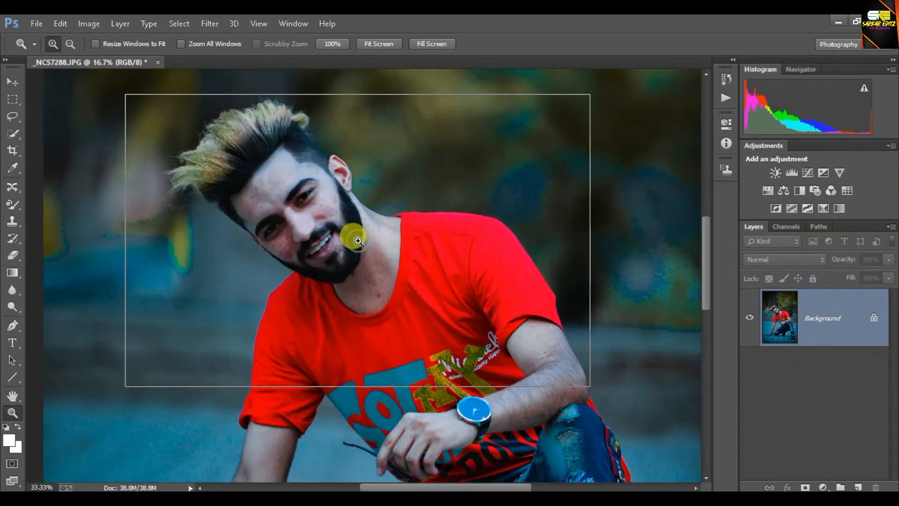
pyautogui.click(358, 241)
pyautogui.rightClick(358, 241)
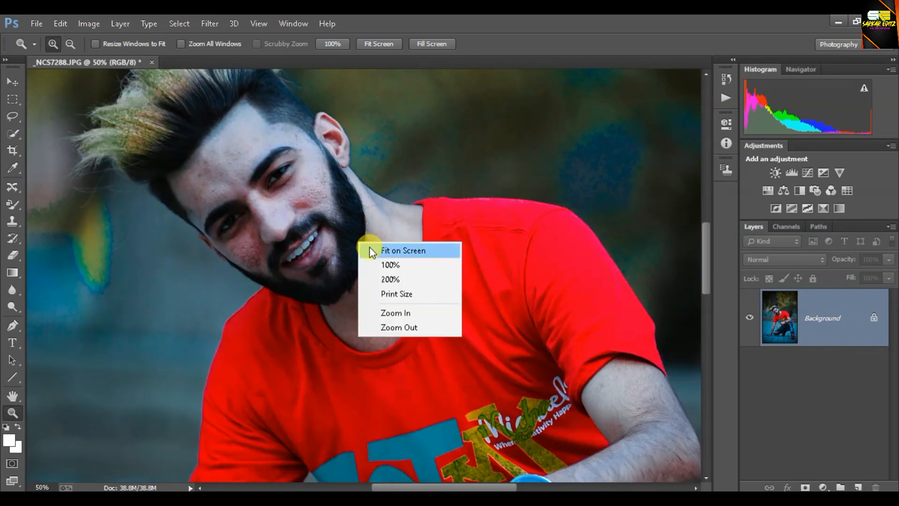
pyautogui.click(370, 249)
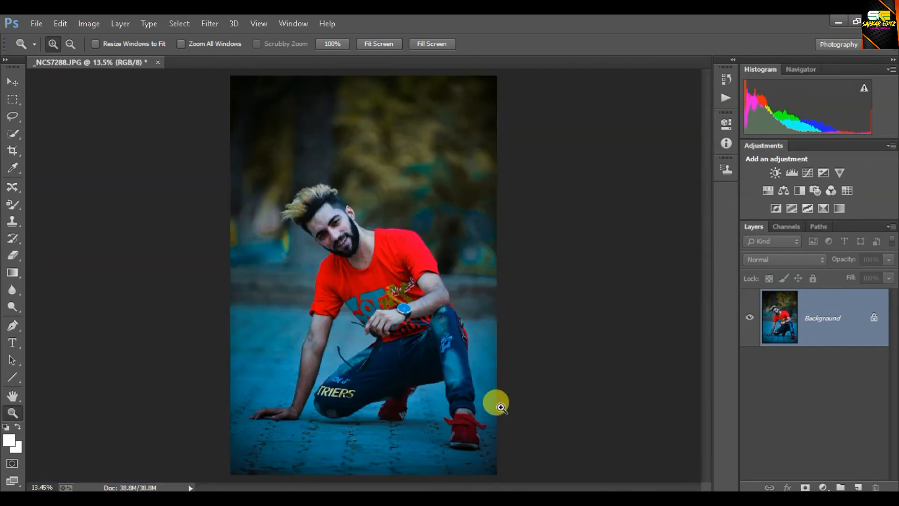